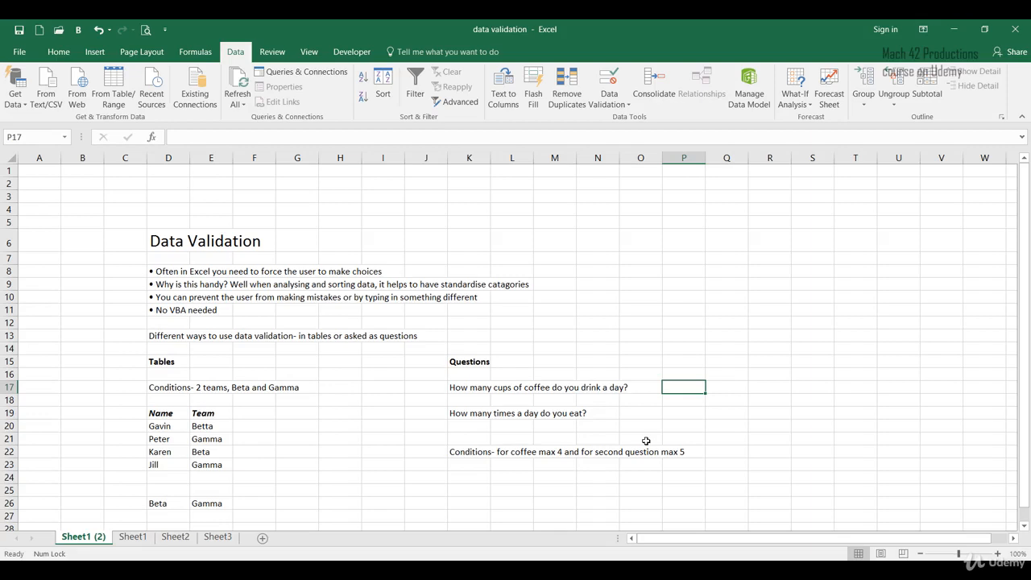
Enter the trial answers 2 and "two" for the coffee question in cell P17, and clear the cell
type("2")
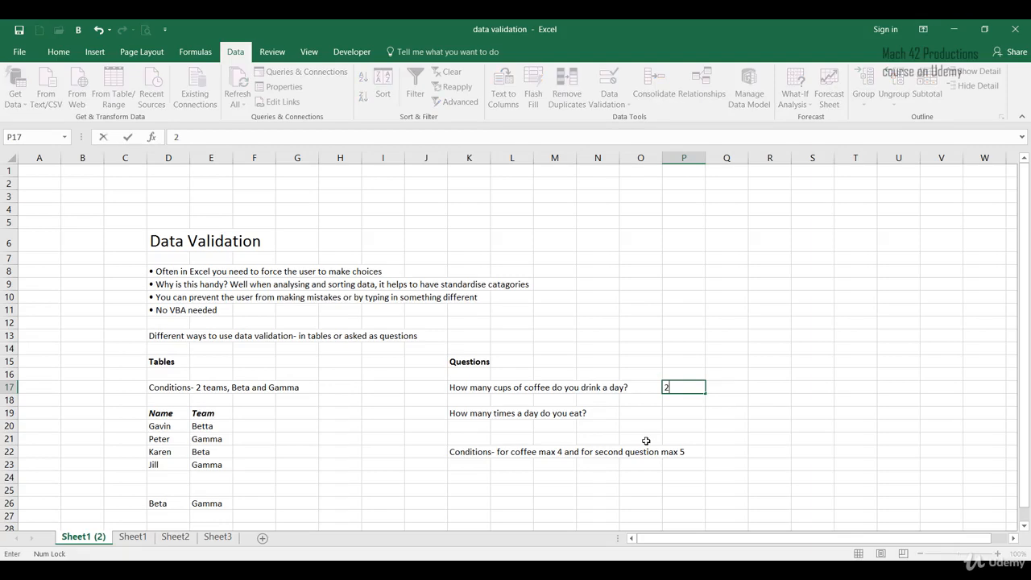
key("Return")
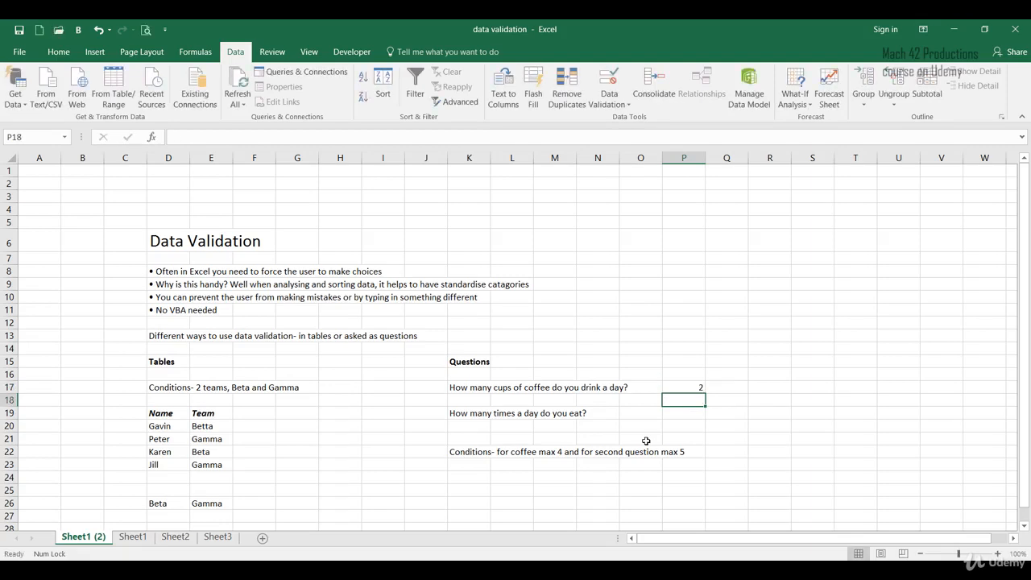
key("Up")
type("two")
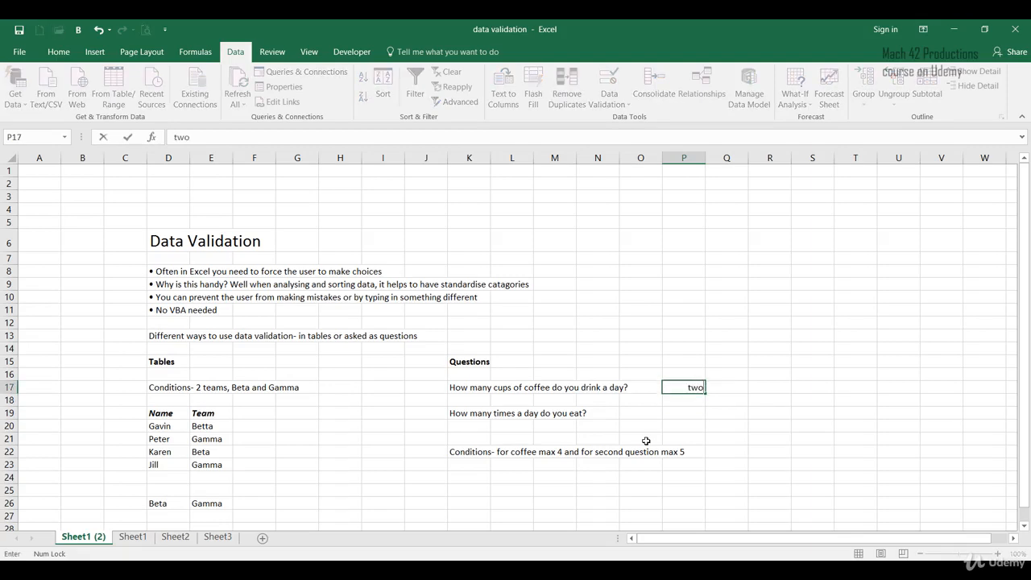
key("Return")
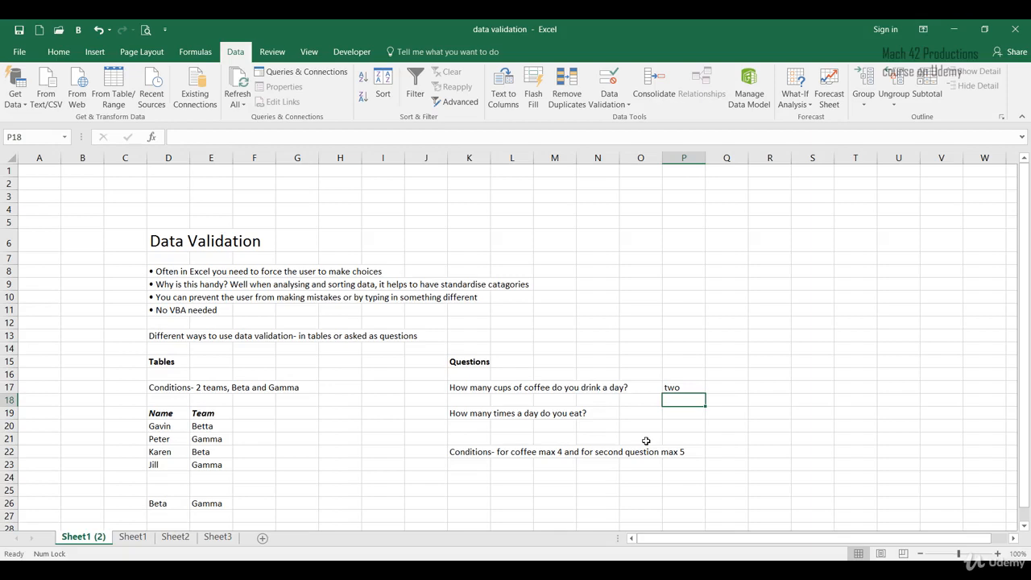
key("Up")
type("2")
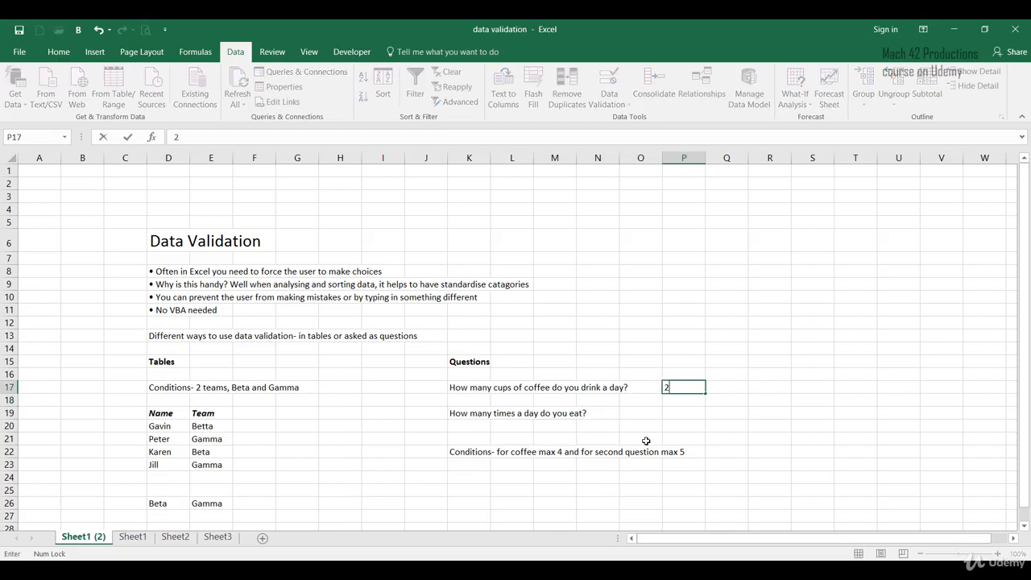
key("ctrl+Return")
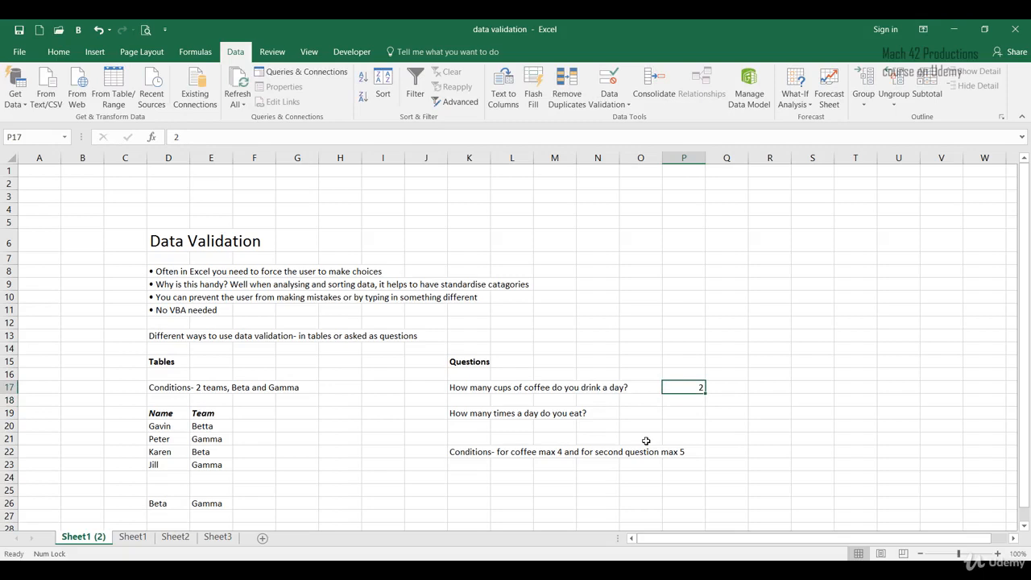
type("two")
key("Return")
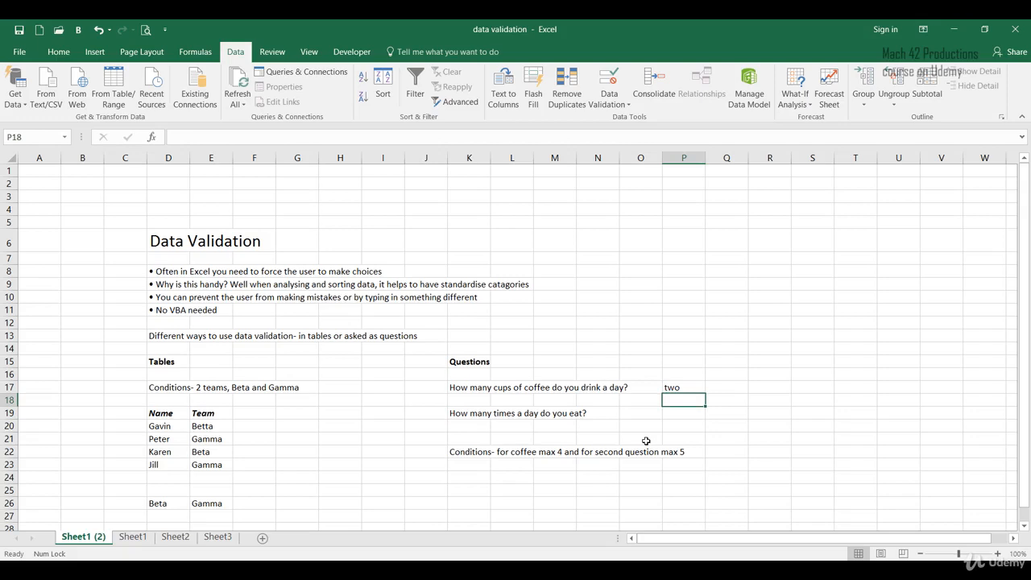
key("Up")
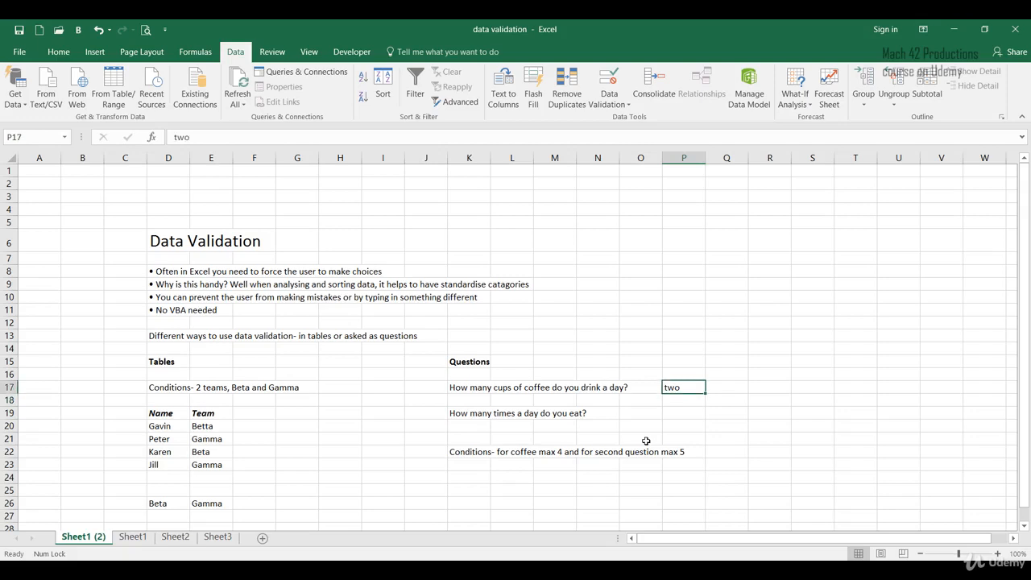
key("Delete")
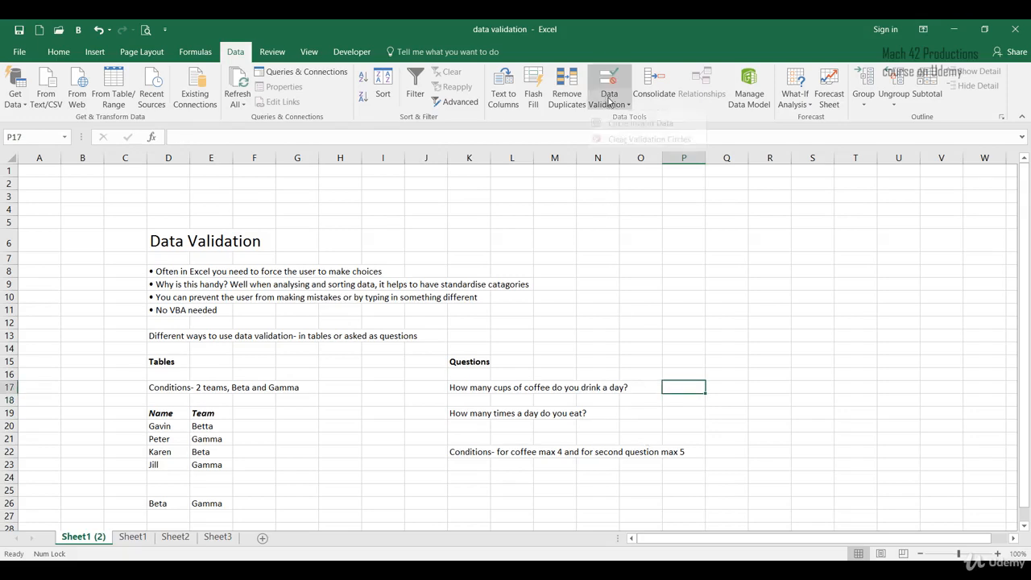
Set up data validation on cell P17 that allows only whole numbers between 0 and 4
left_click(610, 100)
left_click(614, 119)
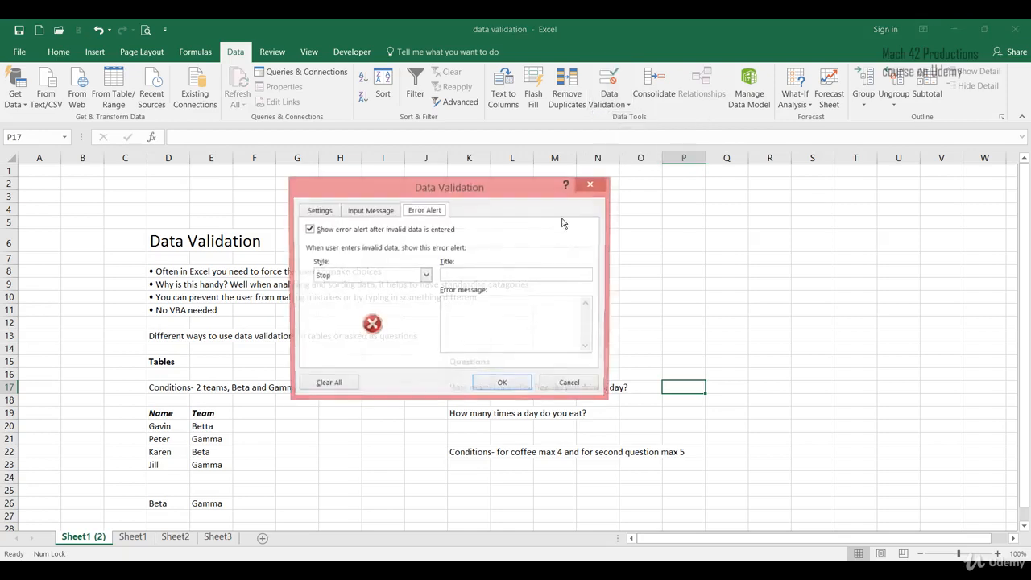
left_click(326, 212)
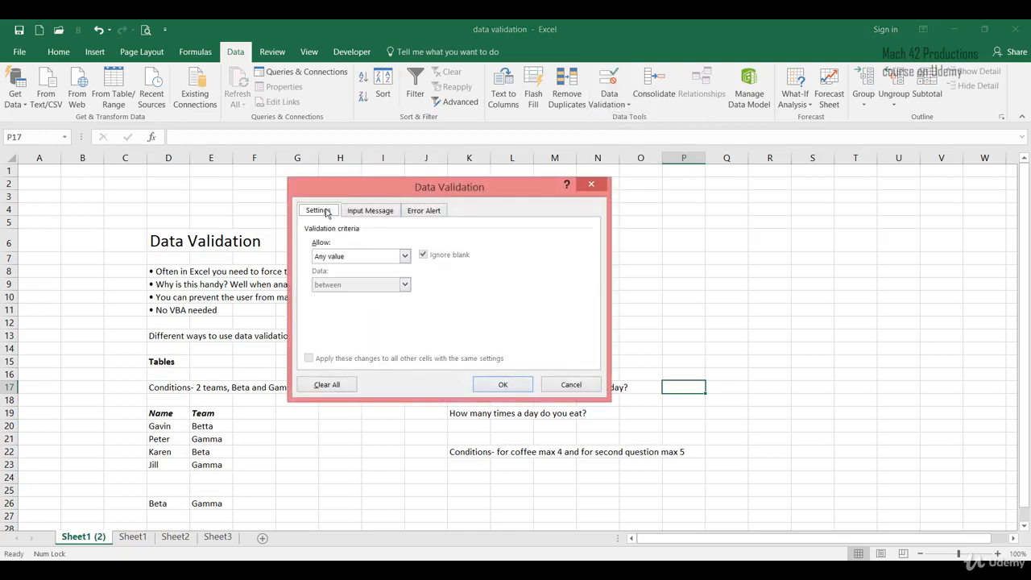
left_click(362, 257)
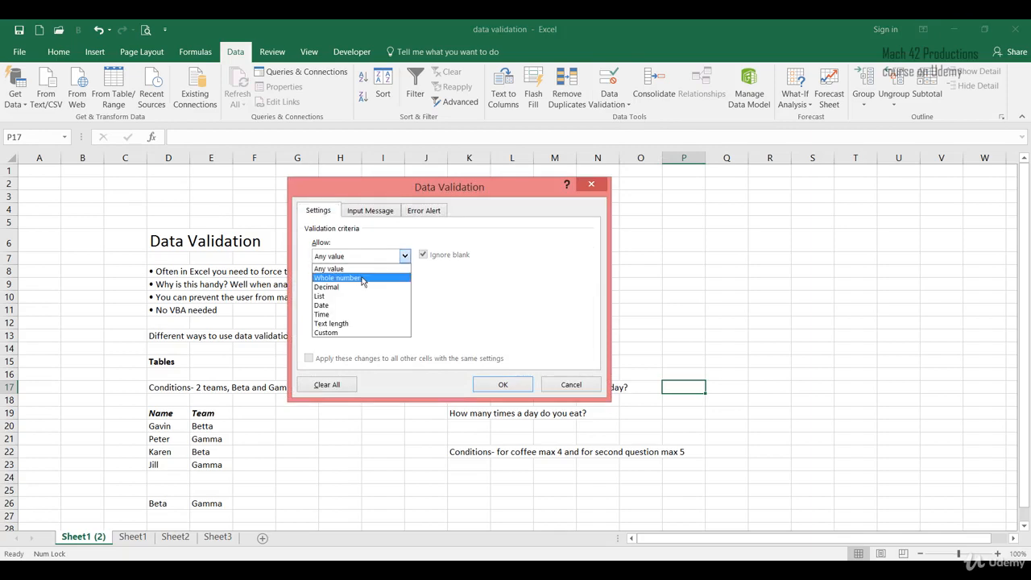
left_click(363, 277)
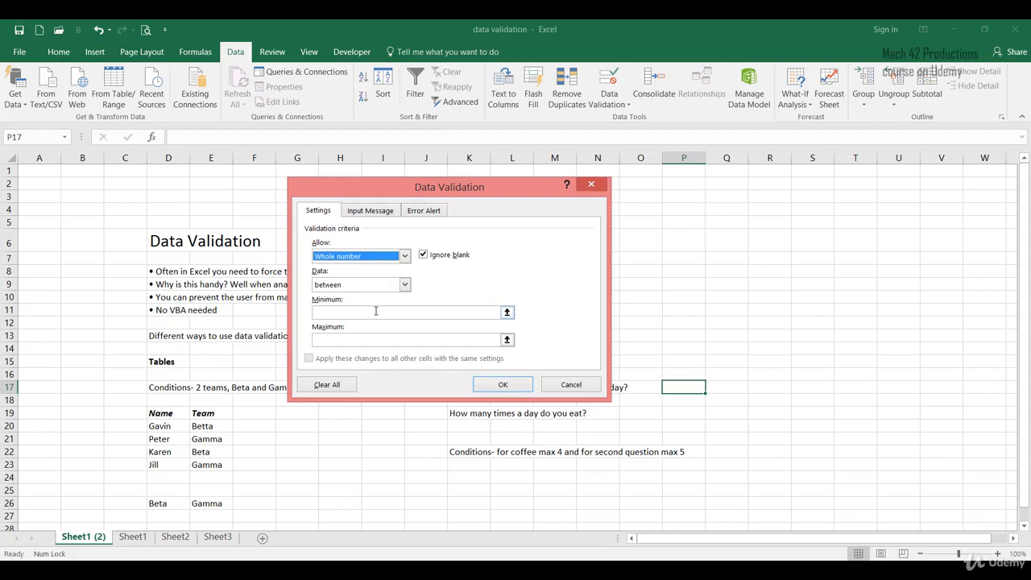
left_click(405, 284)
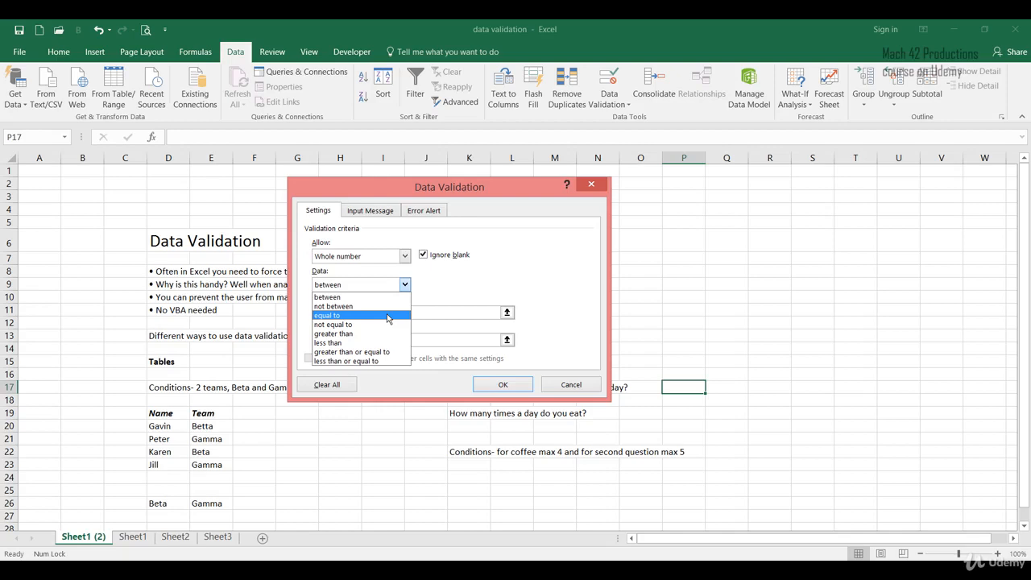
left_click(386, 296)
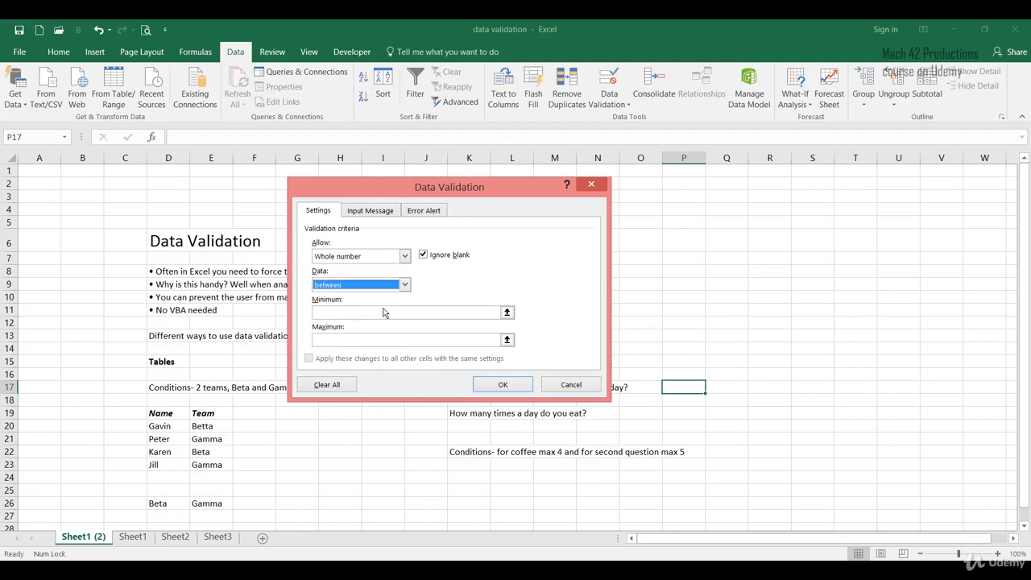
left_click(384, 314)
type("0")
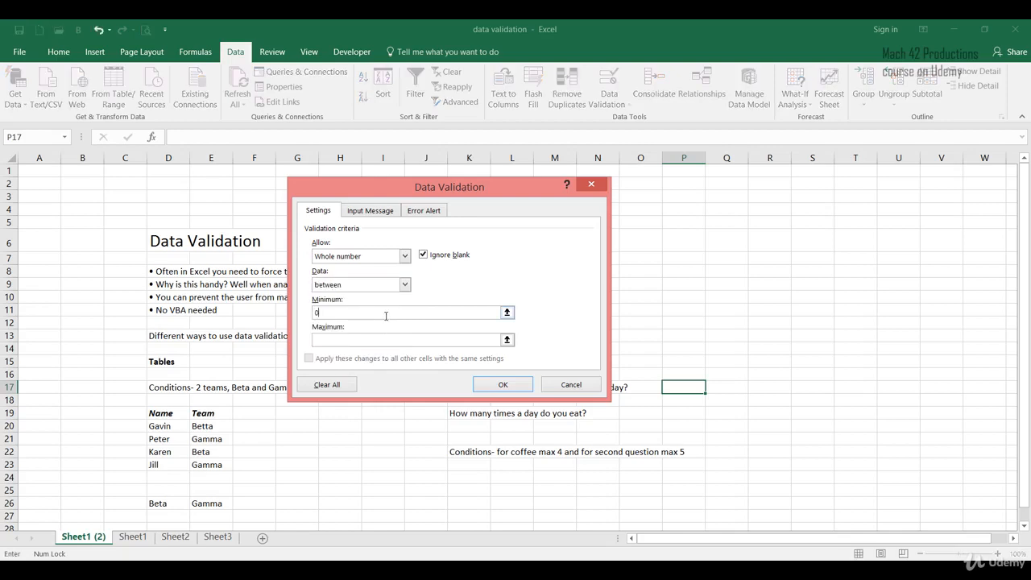
left_click(390, 336)
type("4")
Give the validation's input message the title "Value to enter"
left_click(384, 212)
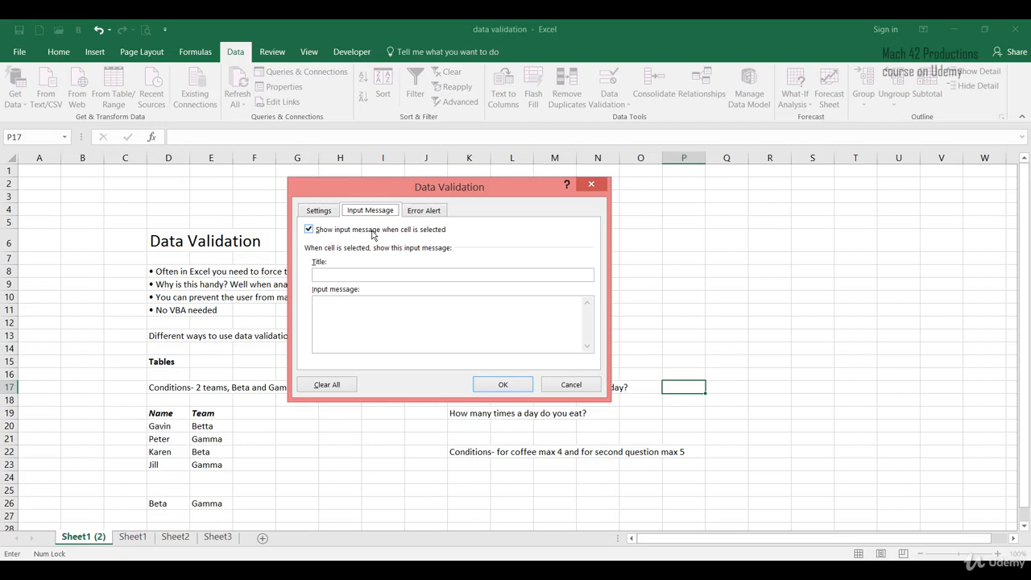
left_click(370, 276)
type("Value to enter")
key("Tab")
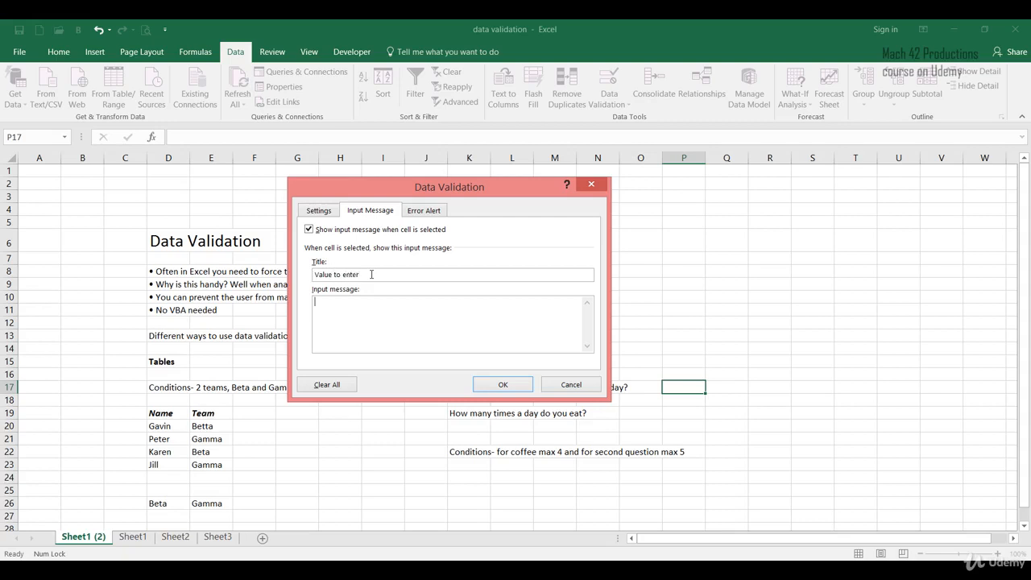
Set the input message to "Please enter a value from 0 to 4. If you drink more than 4 cups of coffee, put 4."
type("Please enter")
type(" a value from 0 to")
type(" 5")
type(". ")
type("If you drink")
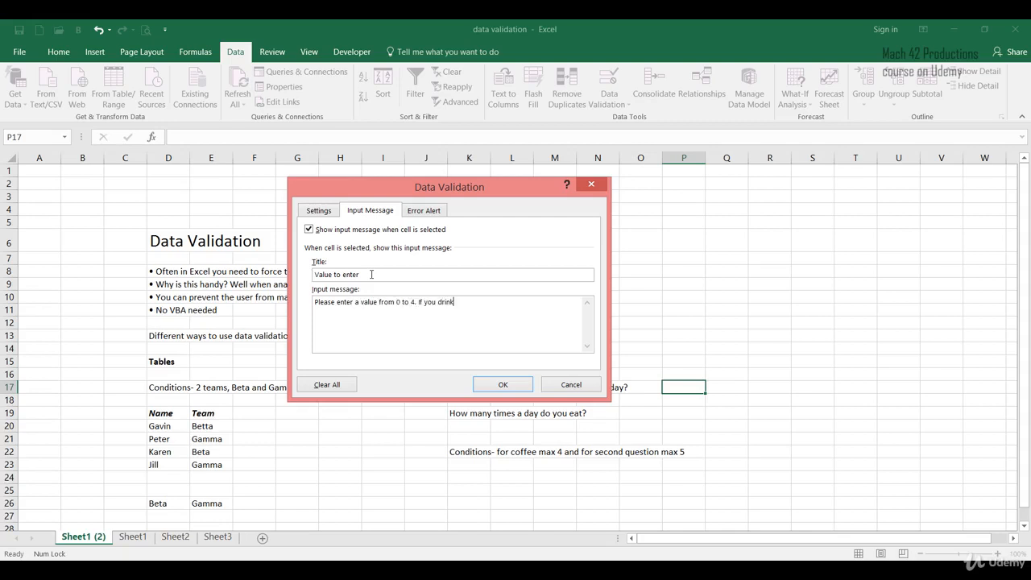
type(" more than 4 cups of coffee, put 4.")
Add a Stop error alert titled "Error message" reading "Please select a value from 0 to 4 only." and apply the validation
left_click(429, 216)
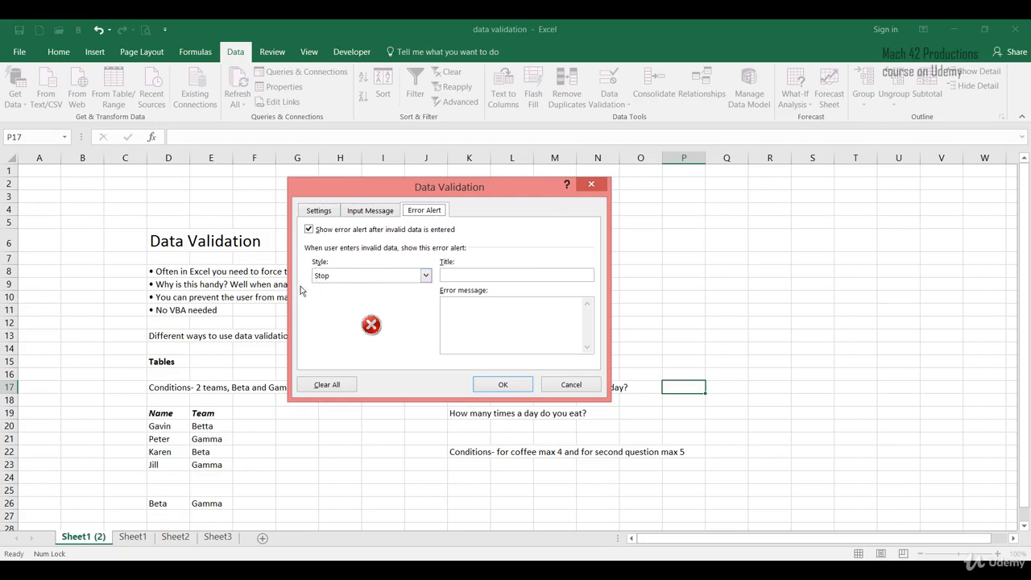
left_click(472, 277)
type("Error message")
left_click(475, 304)
type("Please selec")
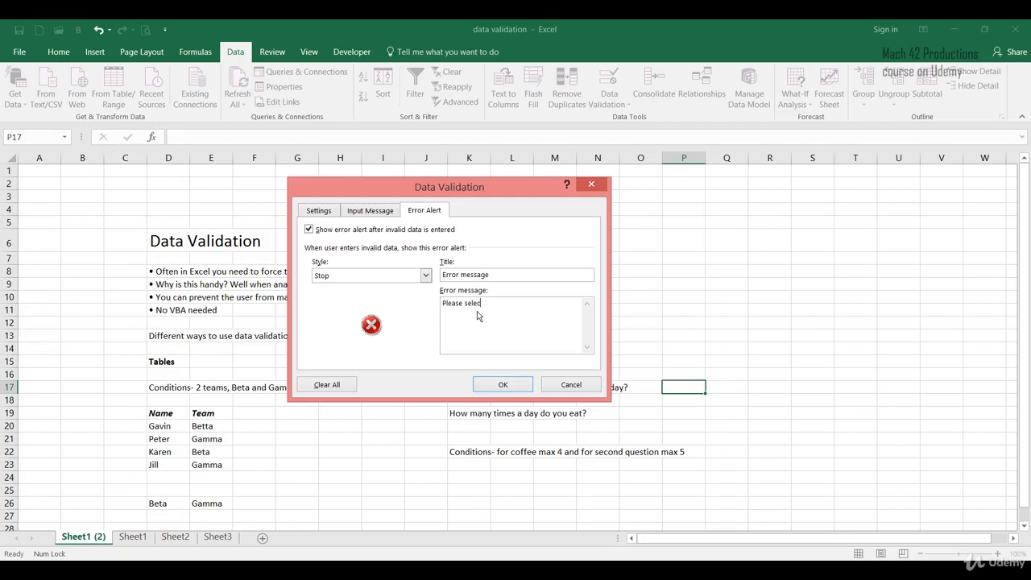
type("t a value from 0 to 4 only!")
left_click(501, 385)
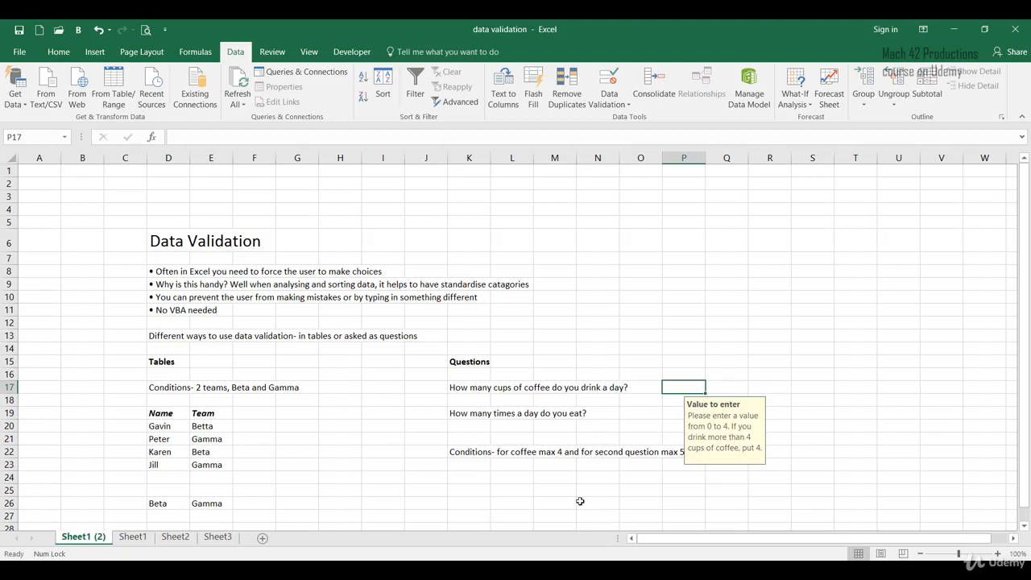
Try the out-of-range answer 6 in cell P17 to test the validation, and remove the entry
type("6")
key("Return")
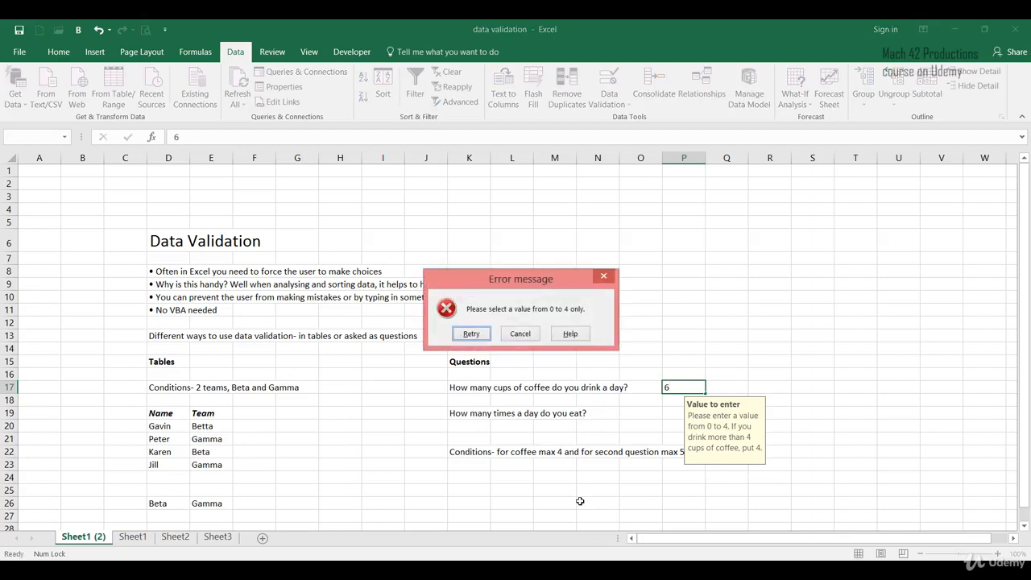
left_click(478, 336)
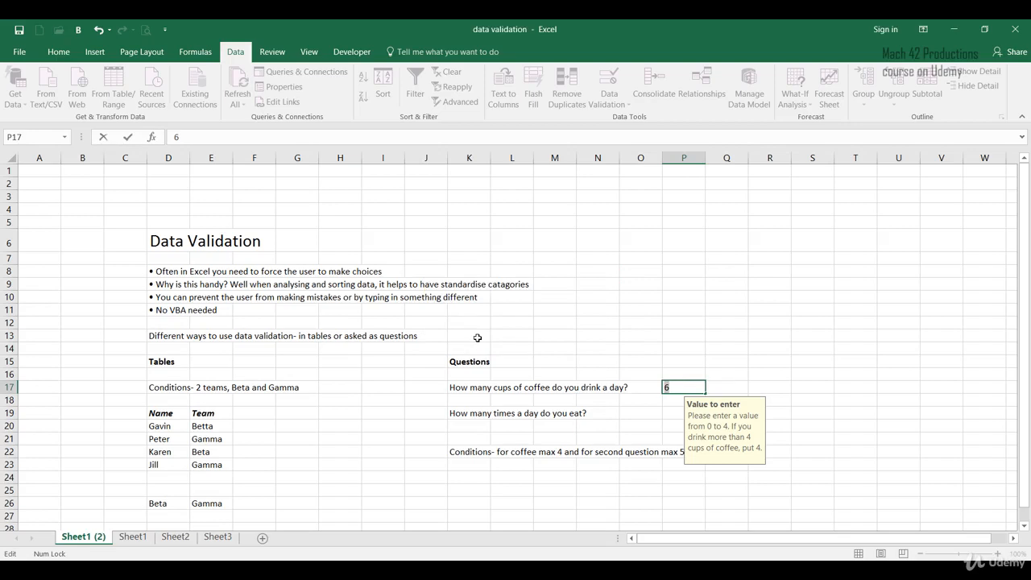
key("BackSpace")
key("Return")
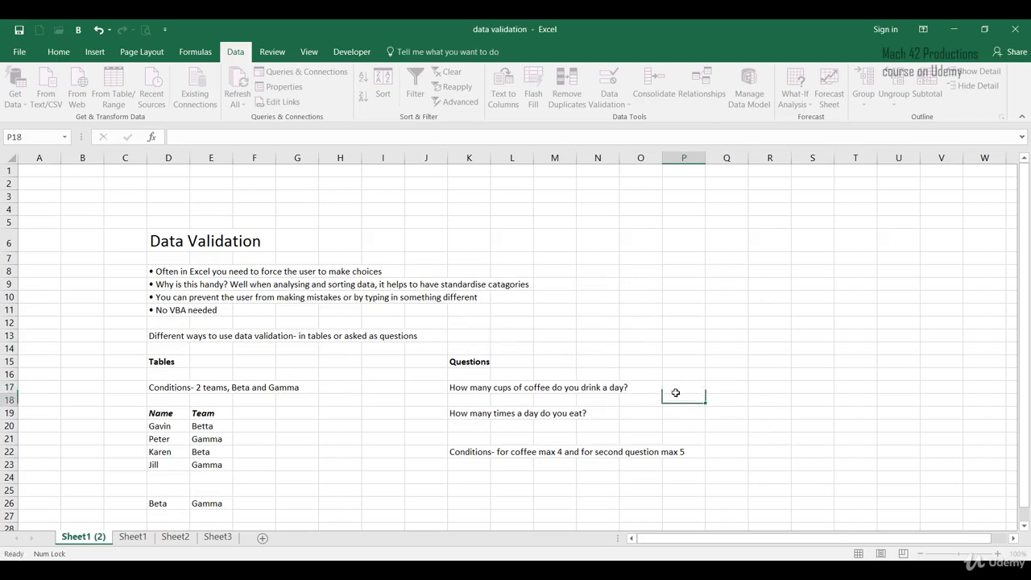
Enter 3 as the coffee answer in cell P17 and reselect the cell
left_click(678, 387)
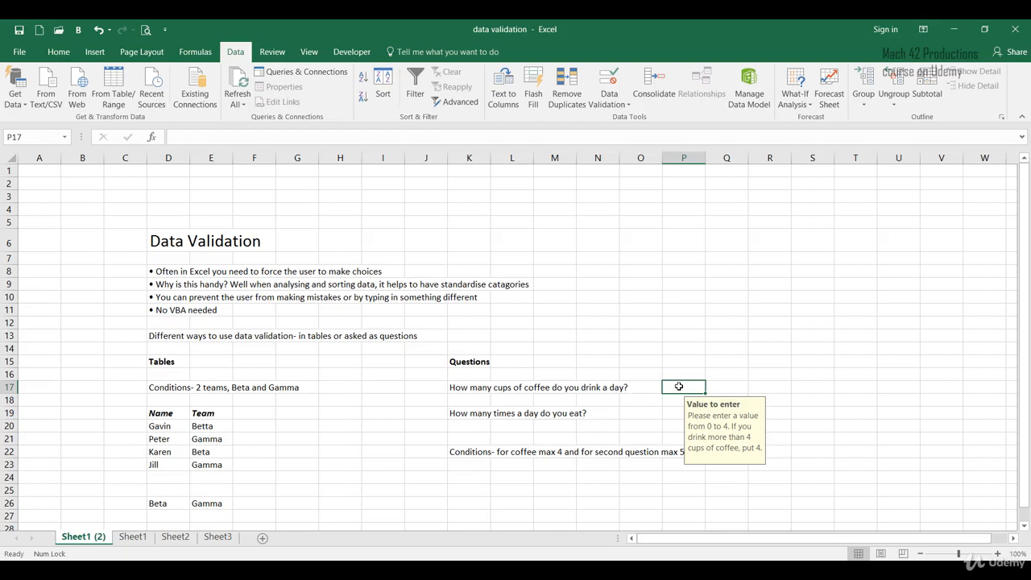
type("3")
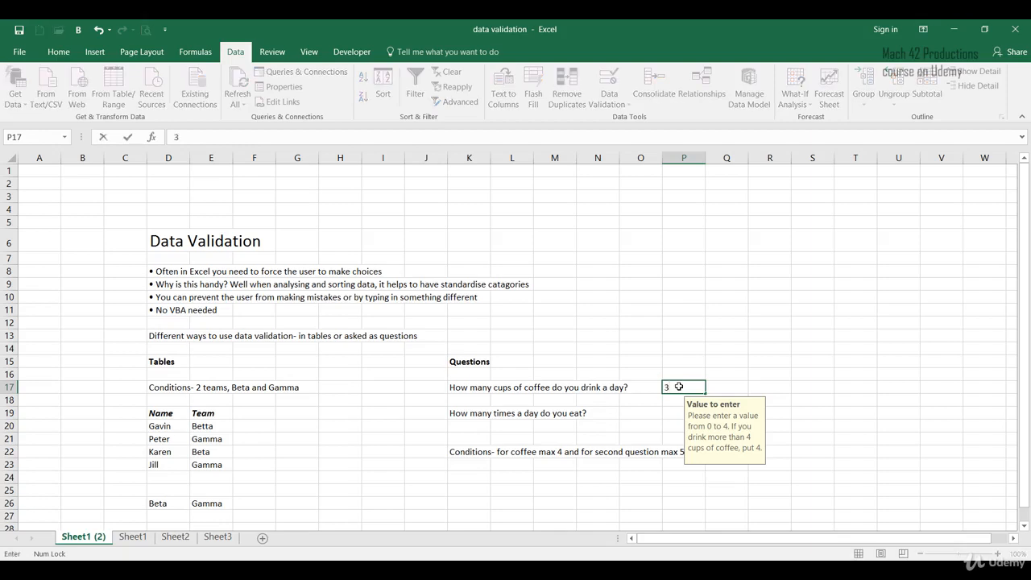
key("Return")
left_click(679, 386)
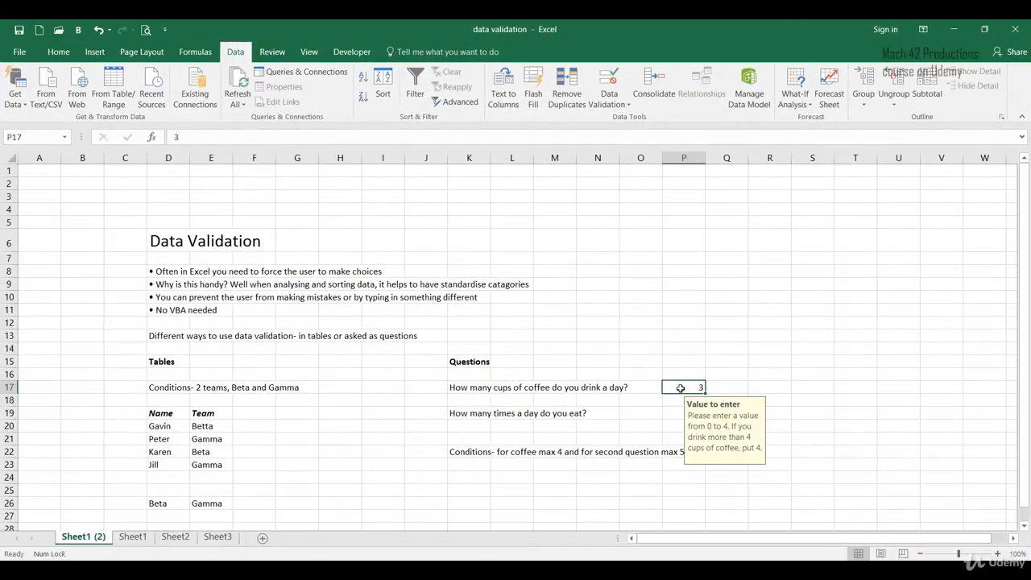
left_click(198, 442)
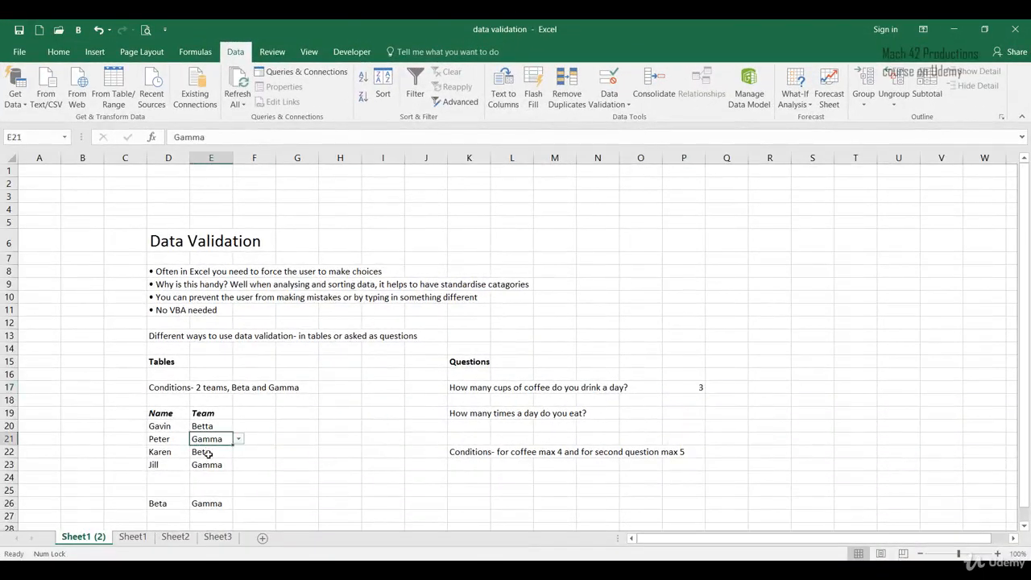
left_click(207, 455)
left_click(213, 464)
left_click(215, 439)
Review the validation criteria and input message set for the coffee answer in cell P17
left_click(666, 388)
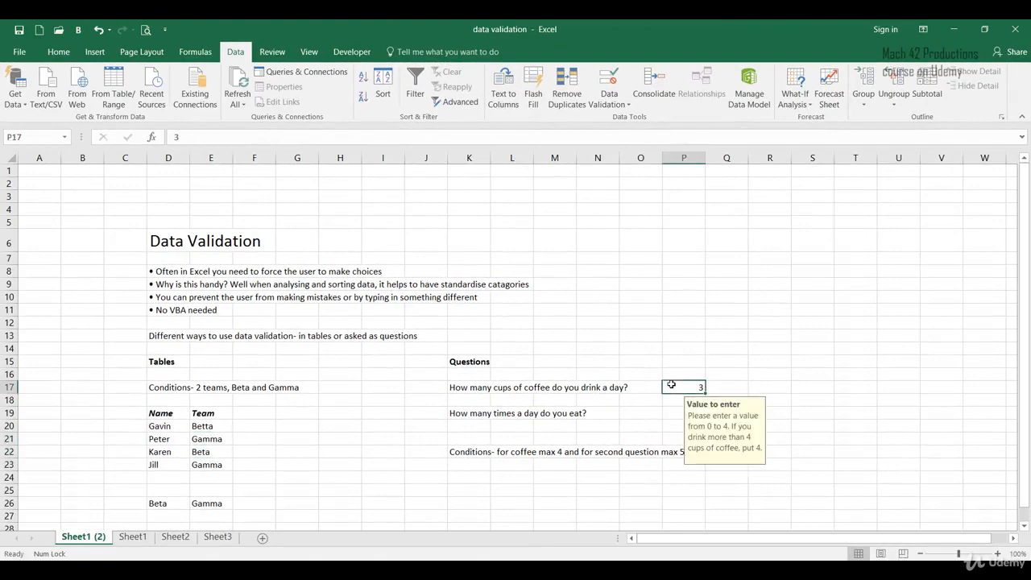
left_click(617, 103)
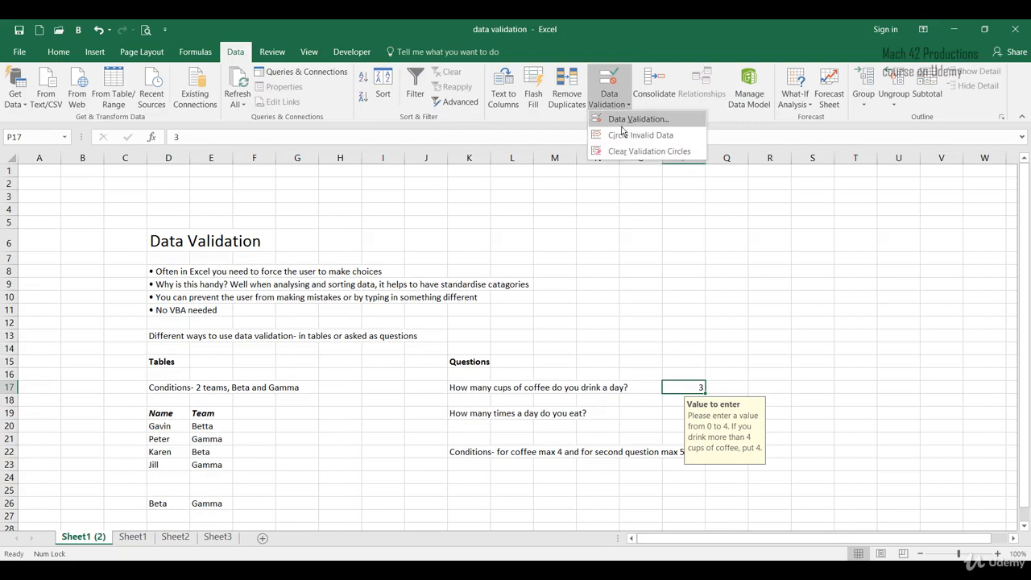
left_click(622, 123)
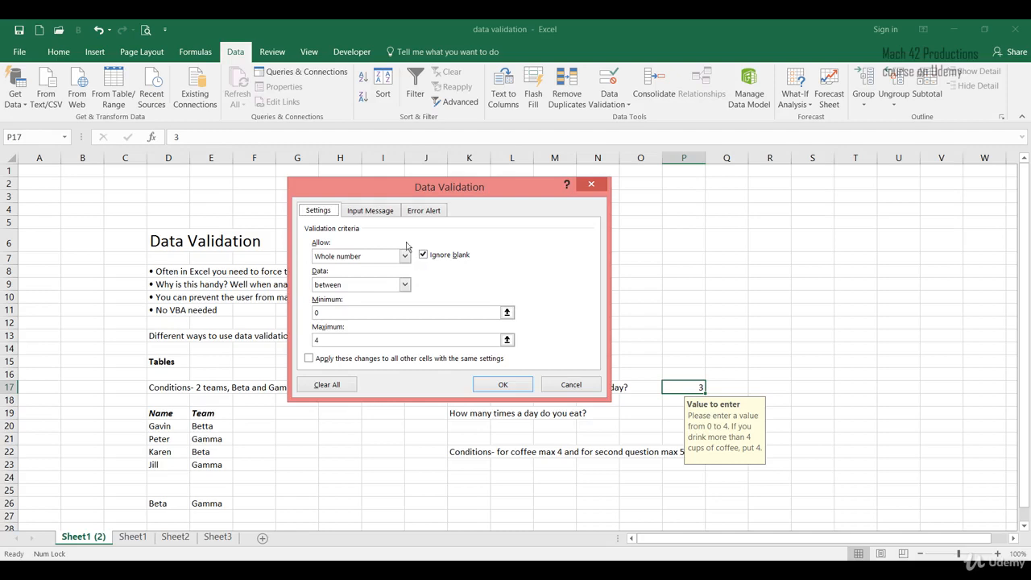
left_click(390, 216)
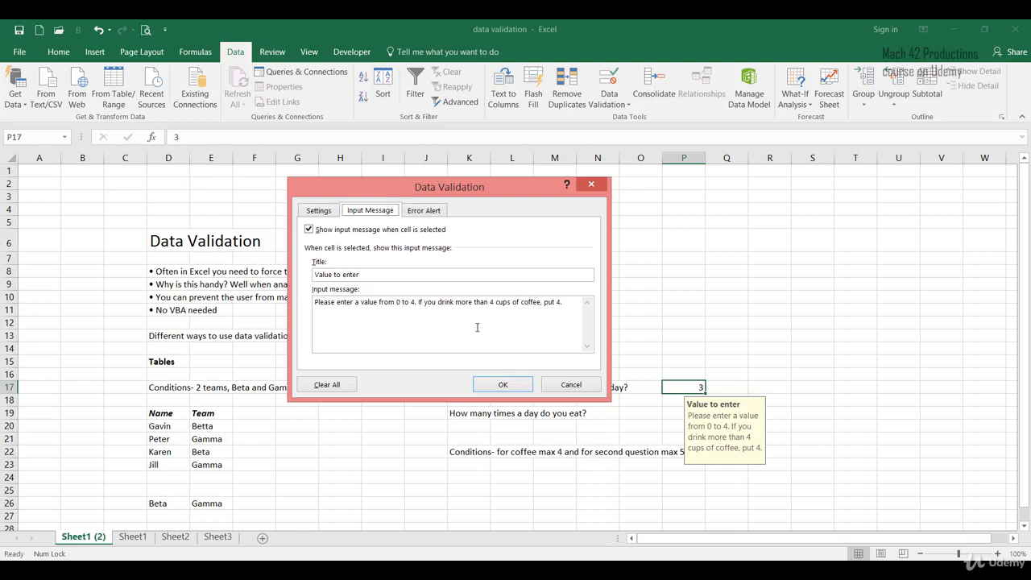
left_click(495, 385)
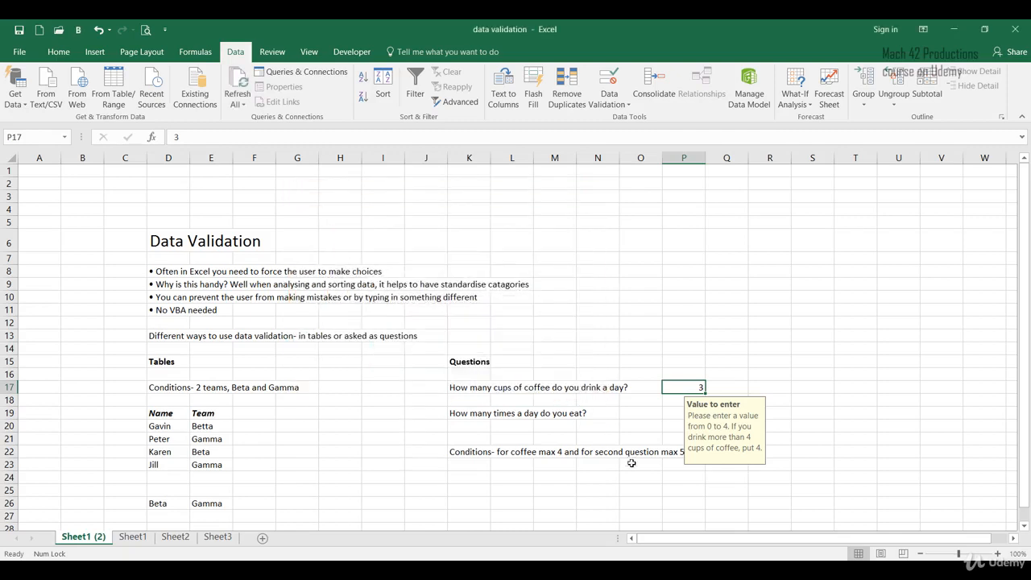
Restrict the meals answer in cell P19 to whole numbers between 1 and 5 using data validation
key("Down")
key("Down")
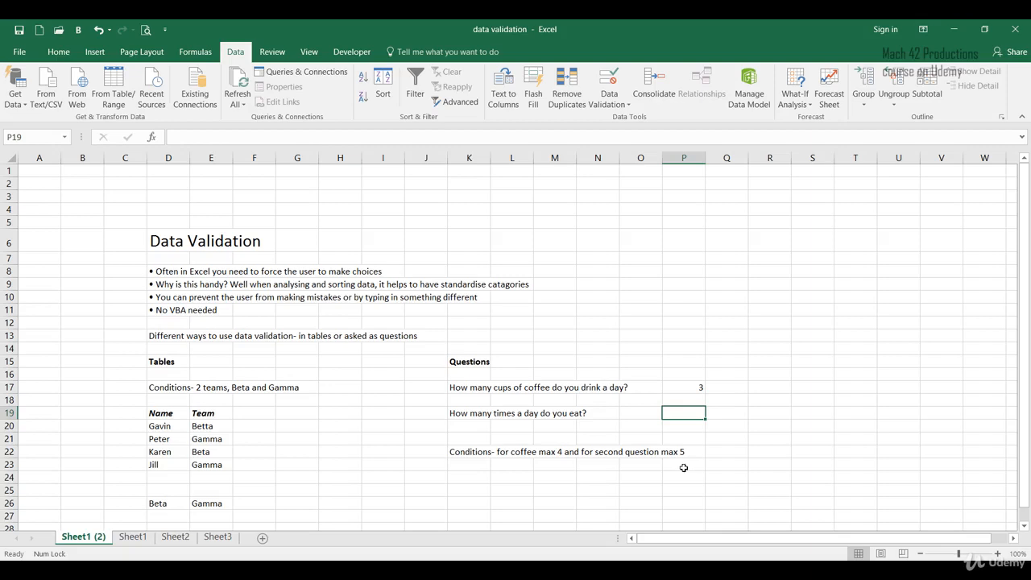
left_click(610, 100)
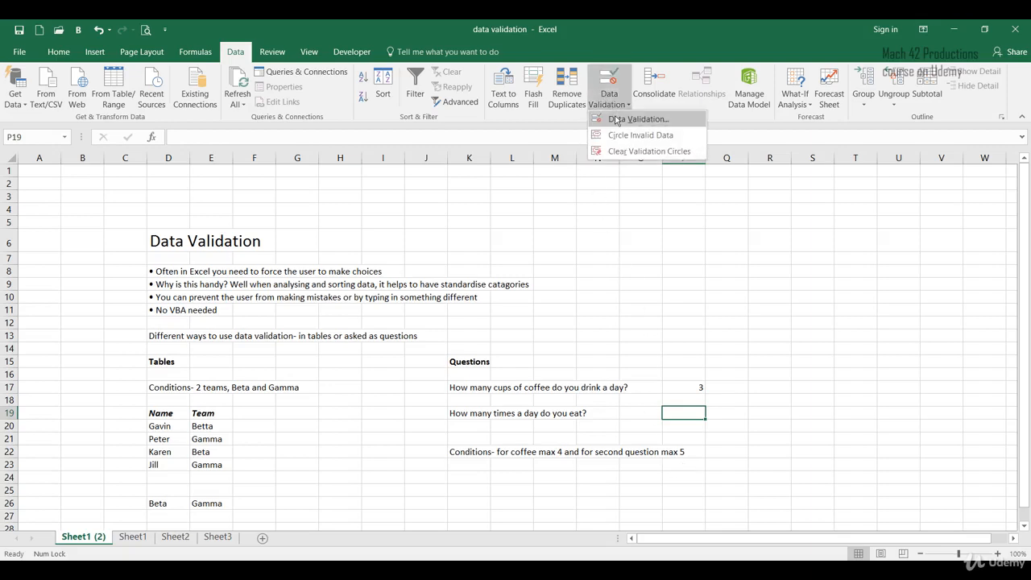
left_click(617, 120)
left_click(331, 213)
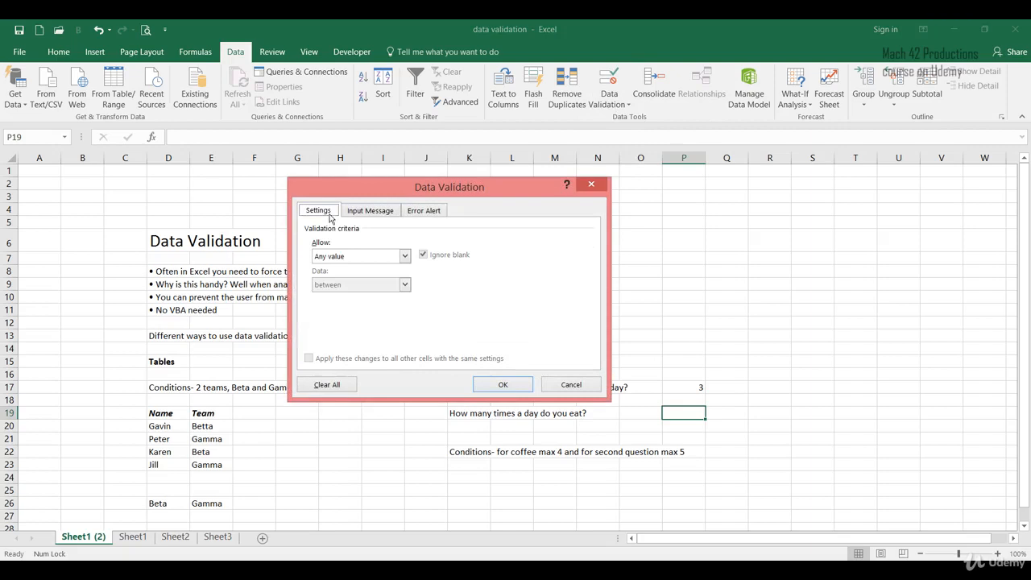
left_click(322, 256)
left_click(333, 277)
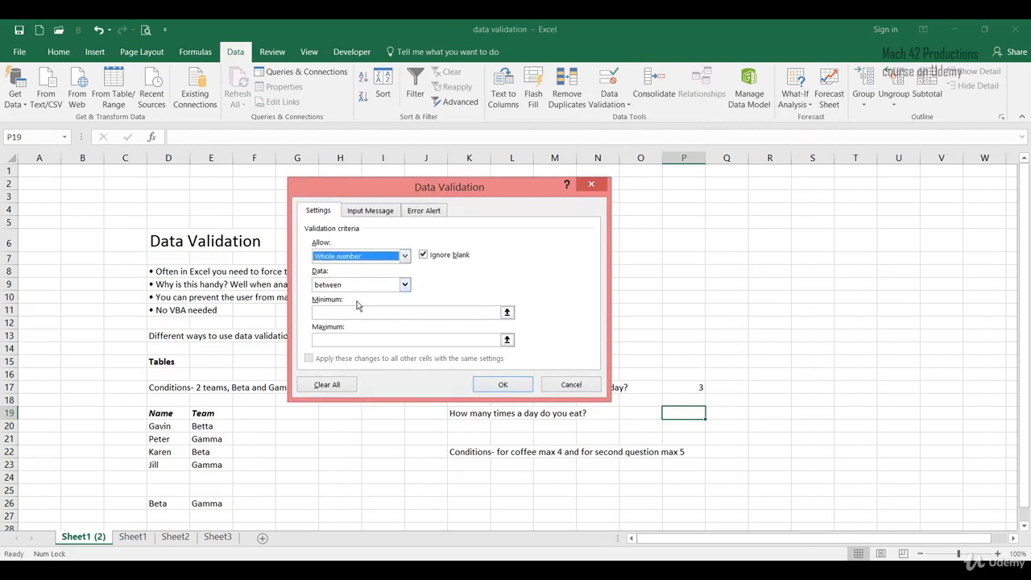
left_click(352, 311)
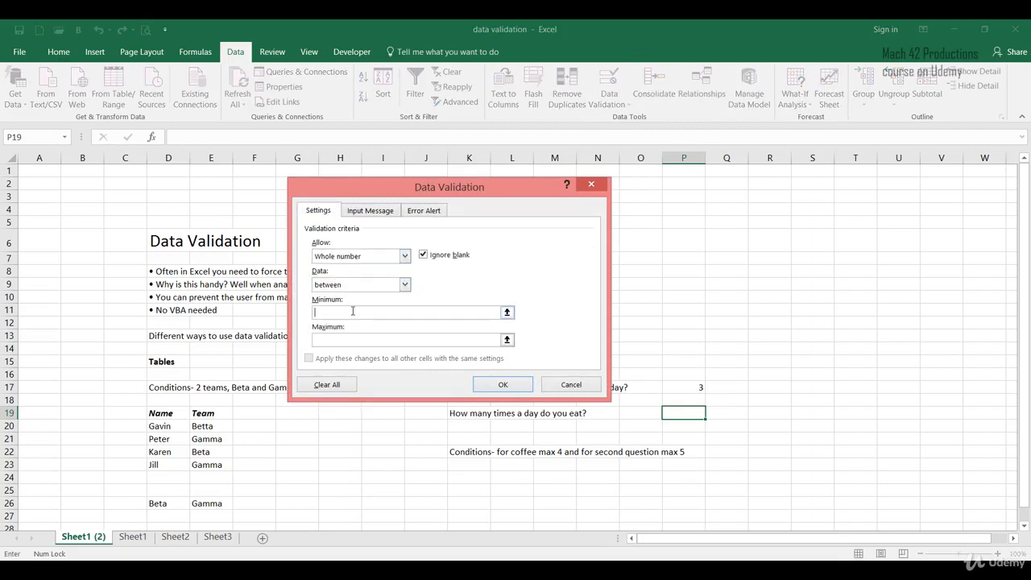
type("1")
left_click(359, 337)
type("5")
left_click_drag(477, 194, 308, 262)
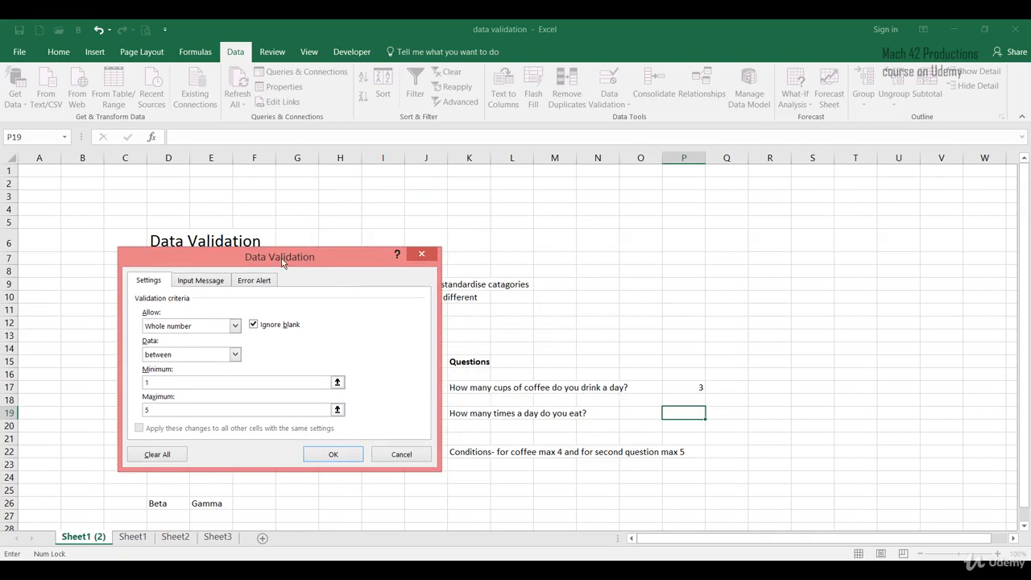
left_click_drag(281, 262, 586, 163)
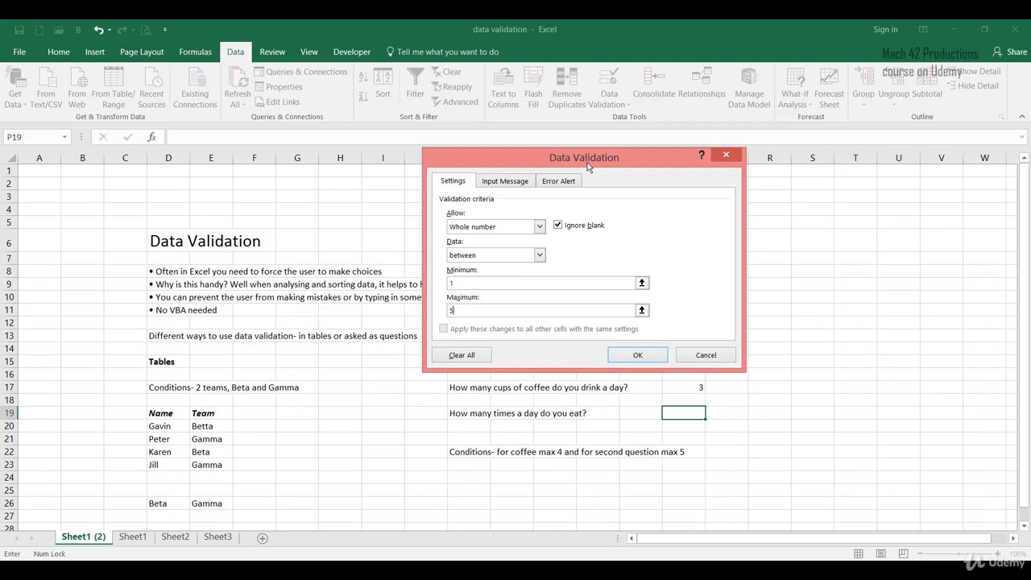
Add an input message titled "What to put" reading "Please enter a value from 1 to 5. If you eat more than 5 times, please put 5."
left_click(504, 182)
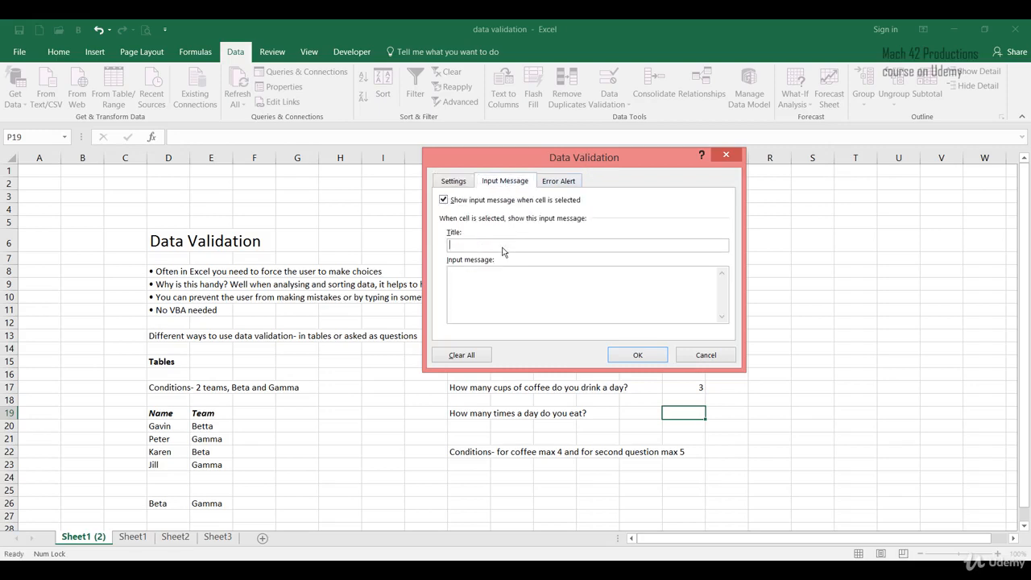
left_click(502, 246)
type("What to put")
key("Tab")
type("Please etner")
key("BackSpace")
key("BackSpace")
key("BackSpace")
key("BackSpace")
key("BackSpace")
key("BackSpace")
type("enter a value from 1 to 5. If you eat more than ")
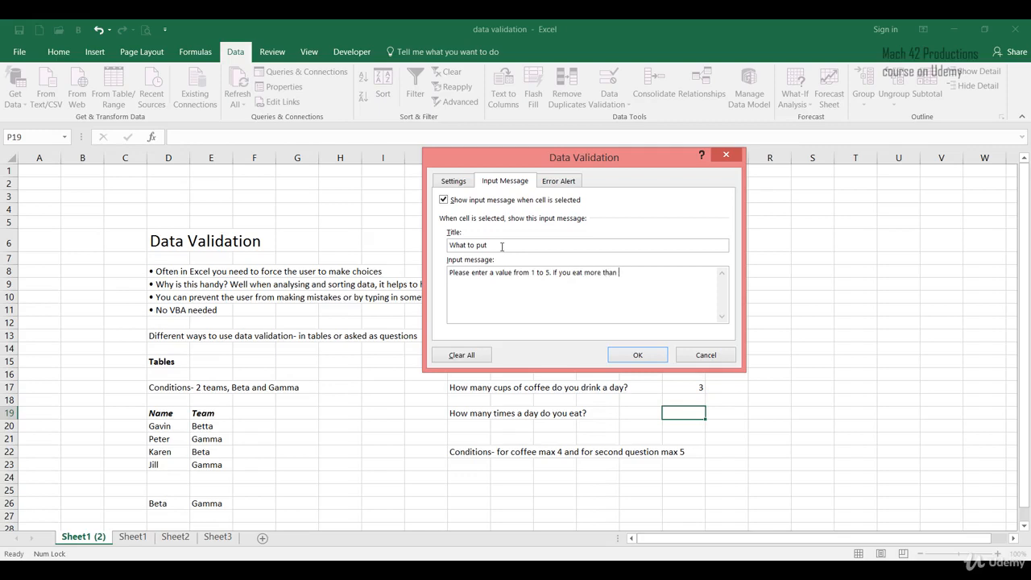
type("5 times, please put 5.")
Add a Stop error alert titled "Error message" reading "Please enter a value from 1 to 5." and apply the validation
left_click(558, 180)
left_click(607, 250)
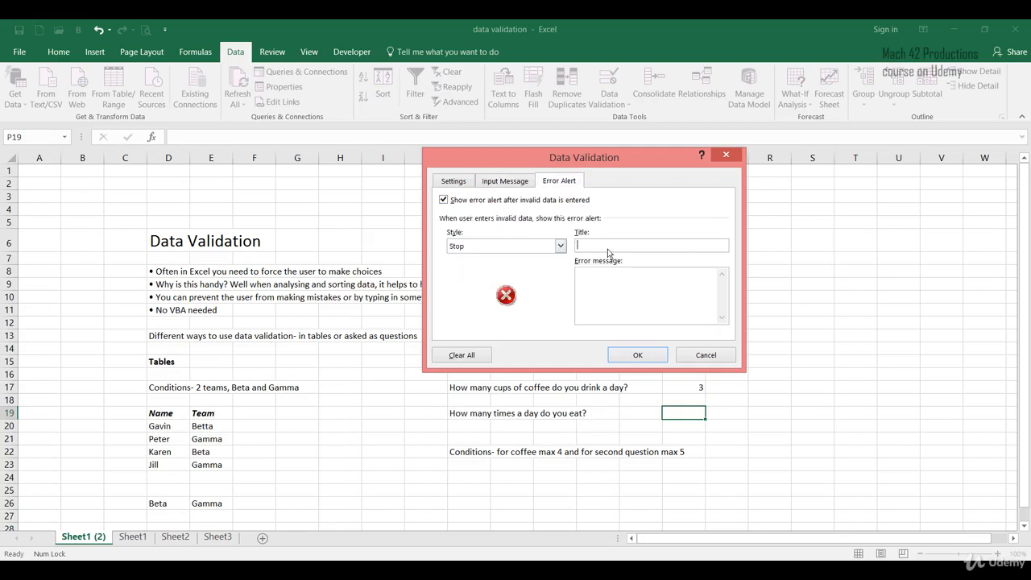
type("Error message")
key("Tab")
type("Please enter a value from 1 to 5")
key("BackSpace")
type(".")
left_click(628, 359)
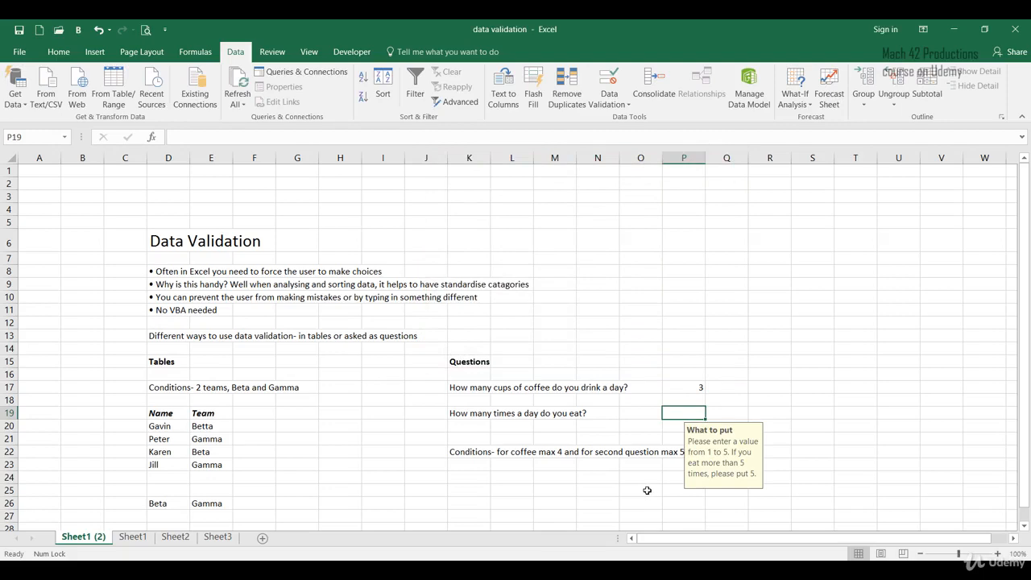
Try the out-of-range answer 7 in cell P19 to test the validation, and replace it with 3
type("7")
key("Return")
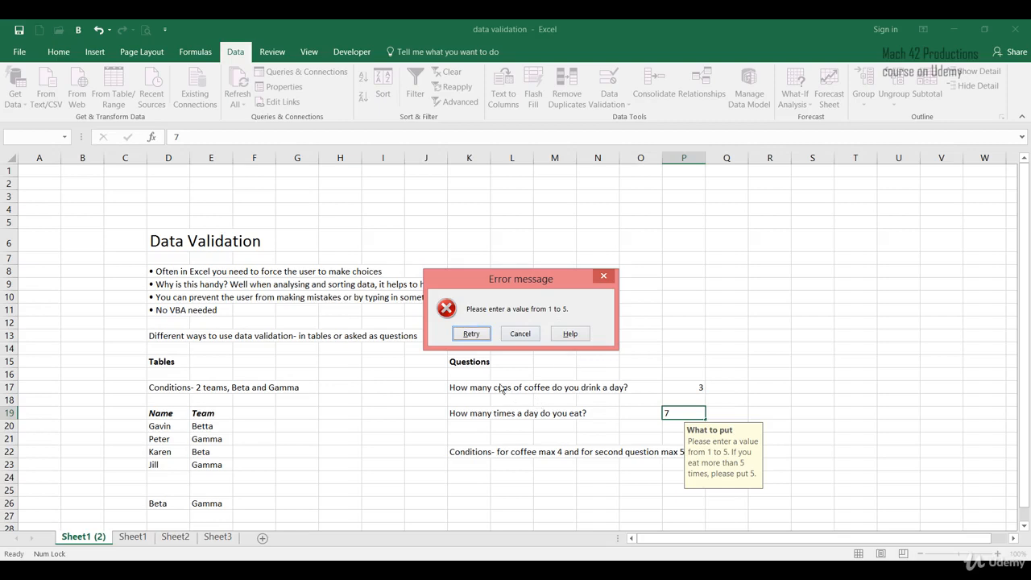
left_click(471, 333)
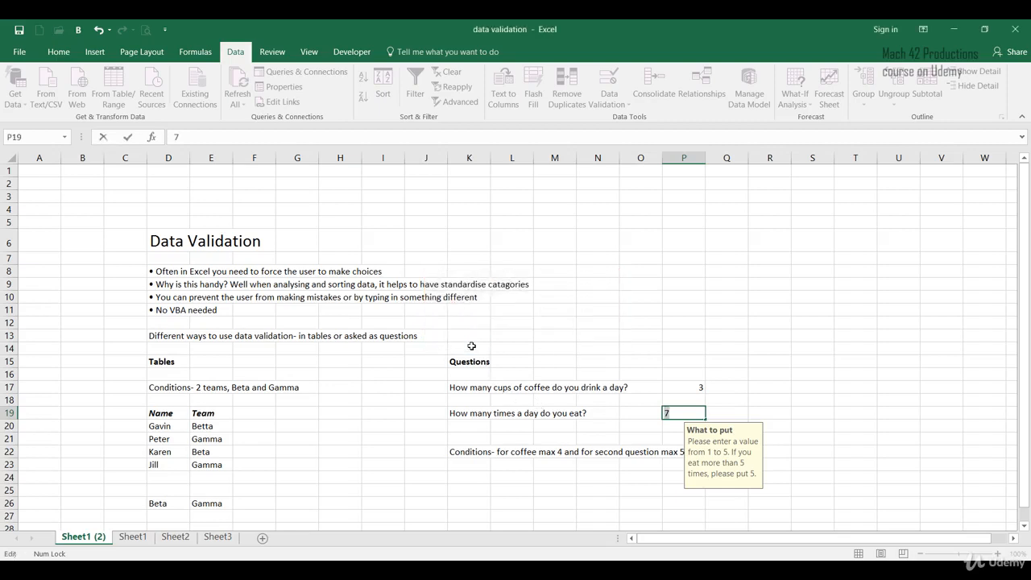
key("BackSpace")
key("Return")
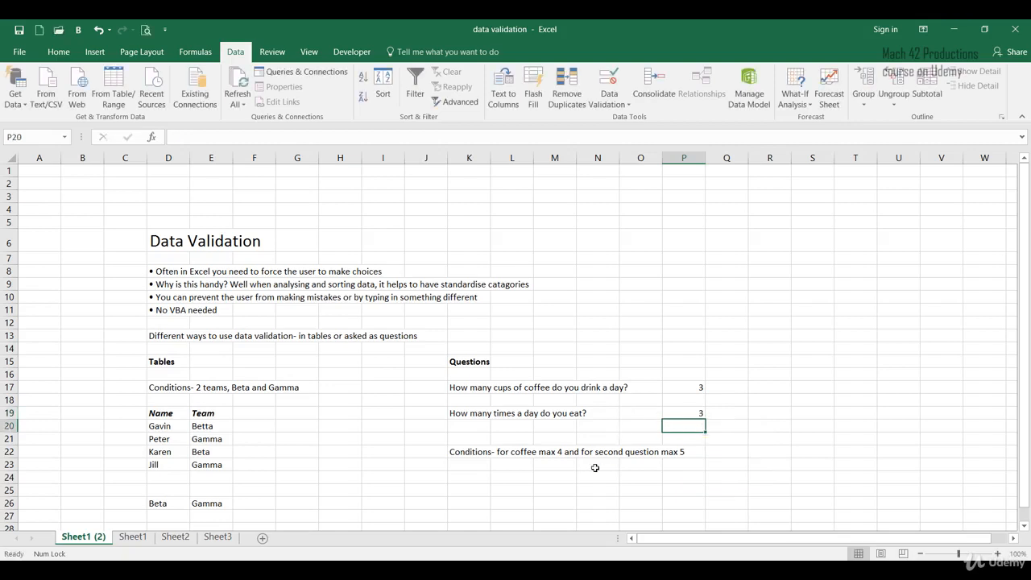
left_click(517, 479)
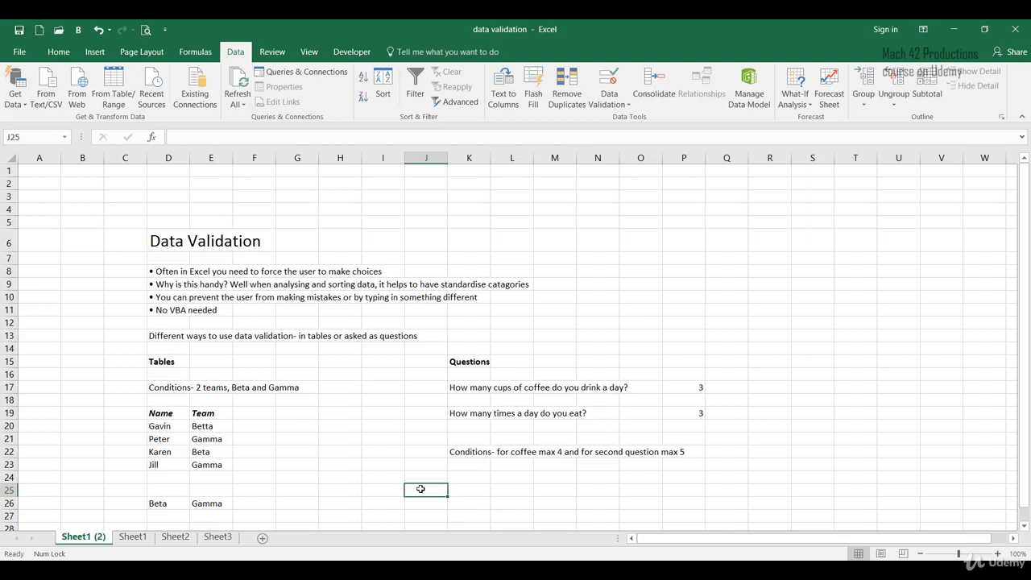
left_click(384, 500)
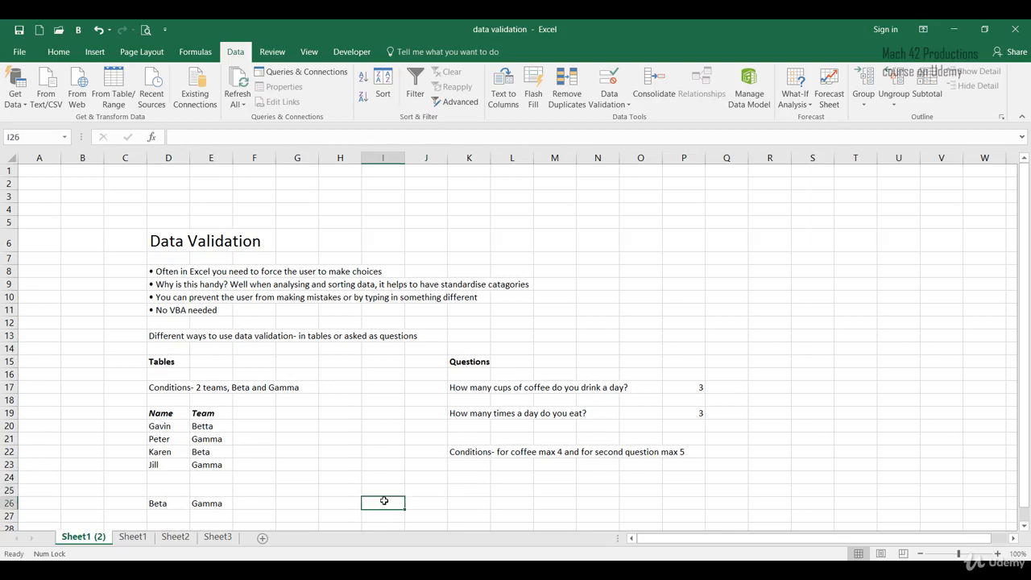